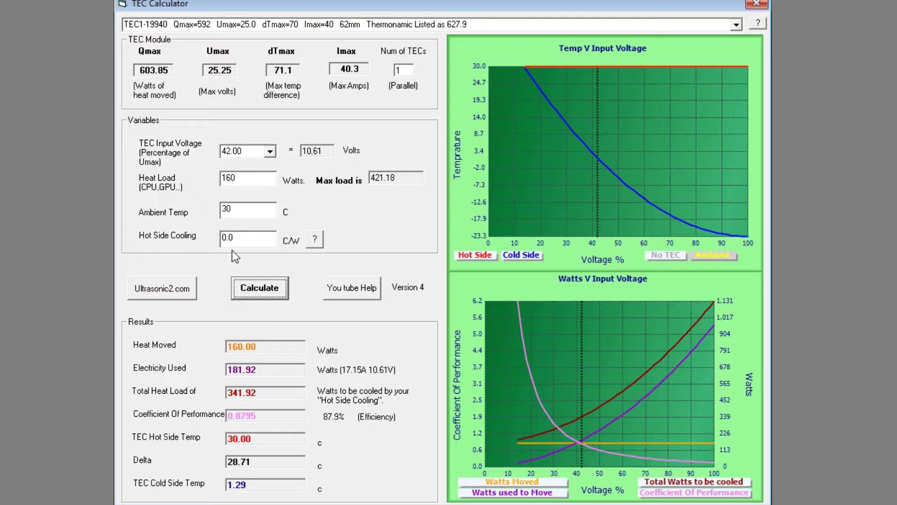
# Change the ambient temperature to 50 C and recalculate, bringing the cold side to 15.98 C
pyautogui.doubleClick(243, 212)
pyautogui.write('50')
pyautogui.click(260, 287)
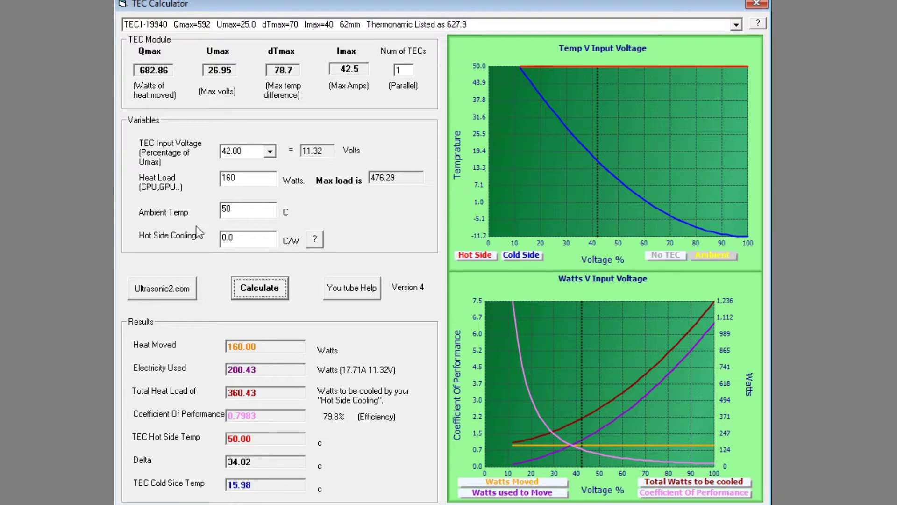
# Set hot-side cooling to 0.1 C/W and recalculate, giving a 89.37 C hot side
pyautogui.moveTo(235, 237); pyautogui.dragTo(231, 237)
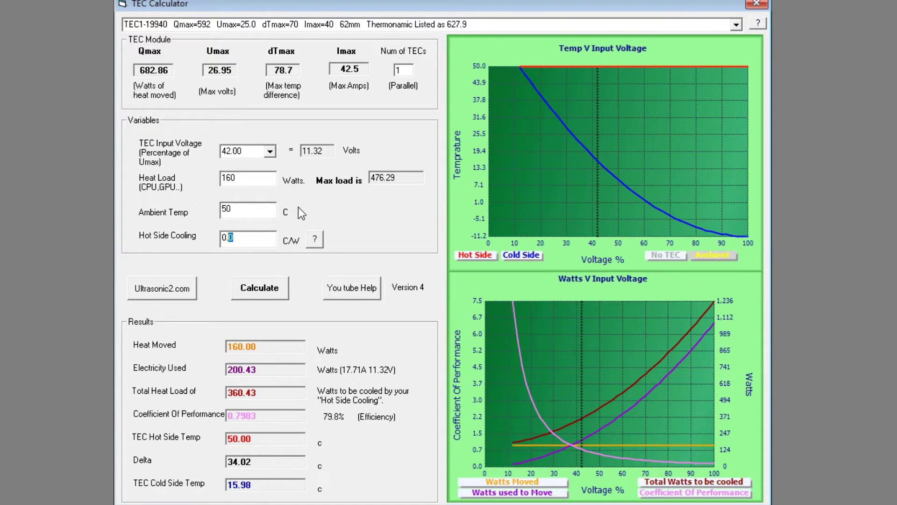
pyautogui.write('01')
pyautogui.press('BackSpace')
pyautogui.press('BackSpace')
pyautogui.write('1')
pyautogui.click(262, 284)
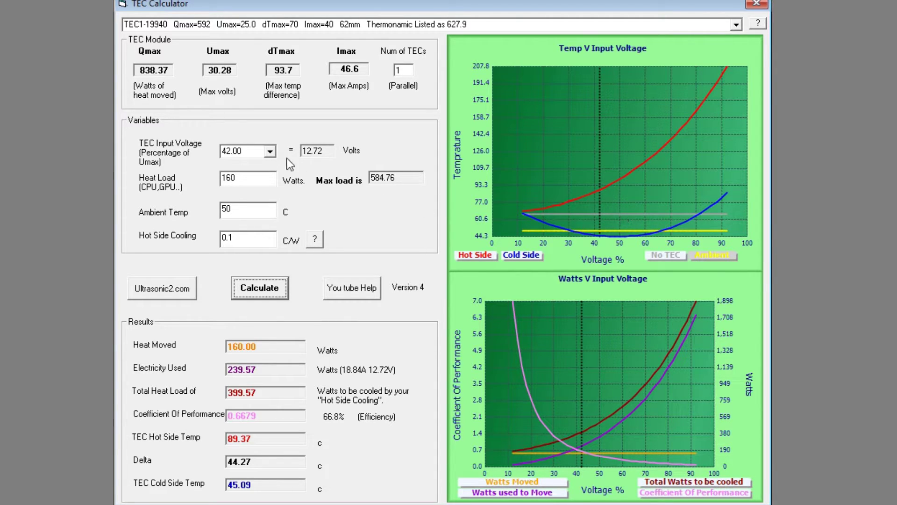
# Choose 50% TEC input voltage and recalculate the results
pyautogui.click(270, 151)
pyautogui.click(255, 202)
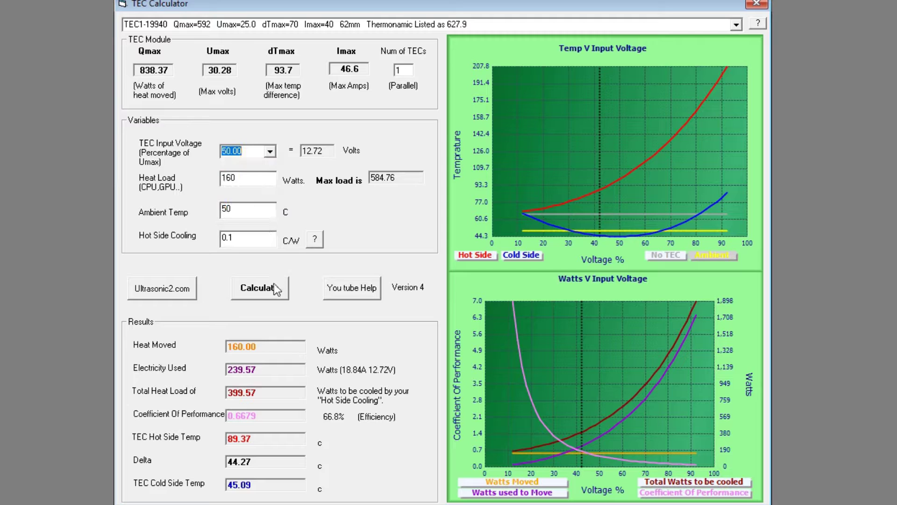
pyautogui.click(275, 287)
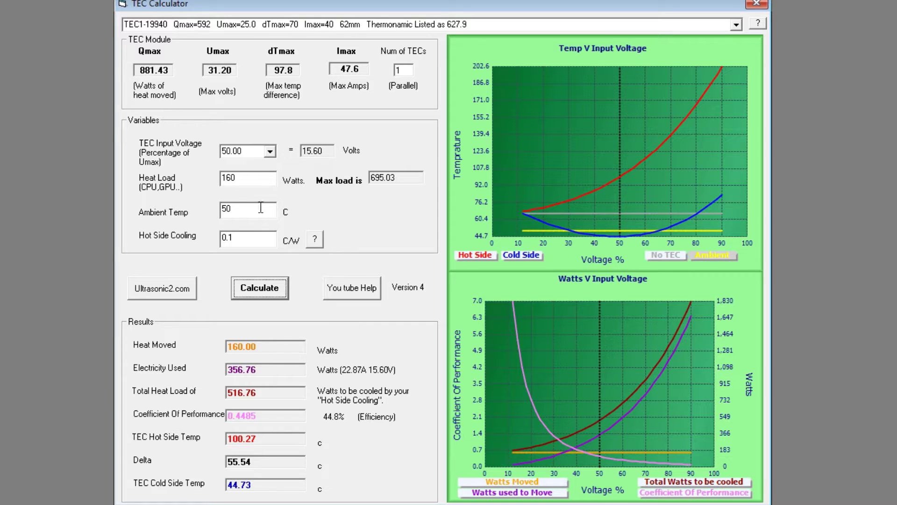
# Change hot-side cooling to 0.01 C/W and recalculate, giving a 54.49 C hot side
pyautogui.click(239, 235)
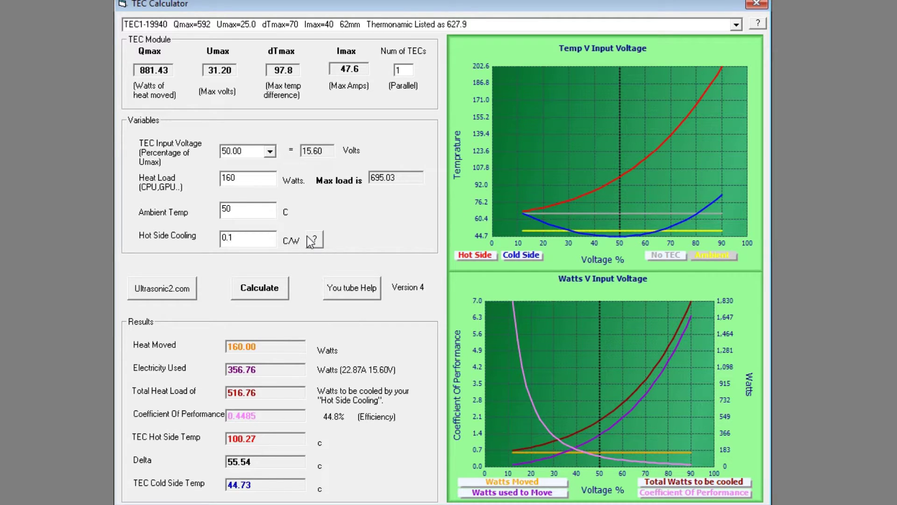
pyautogui.write('0')
pyautogui.click(275, 293)
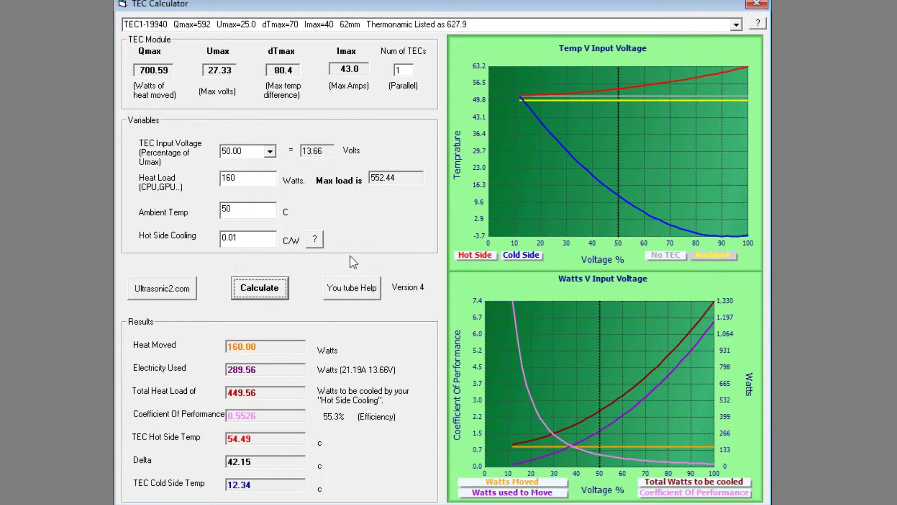
# Try 0.2 C/W hot-side cooling and recalculate
pyautogui.moveTo(251, 238); pyautogui.dragTo(229, 234)
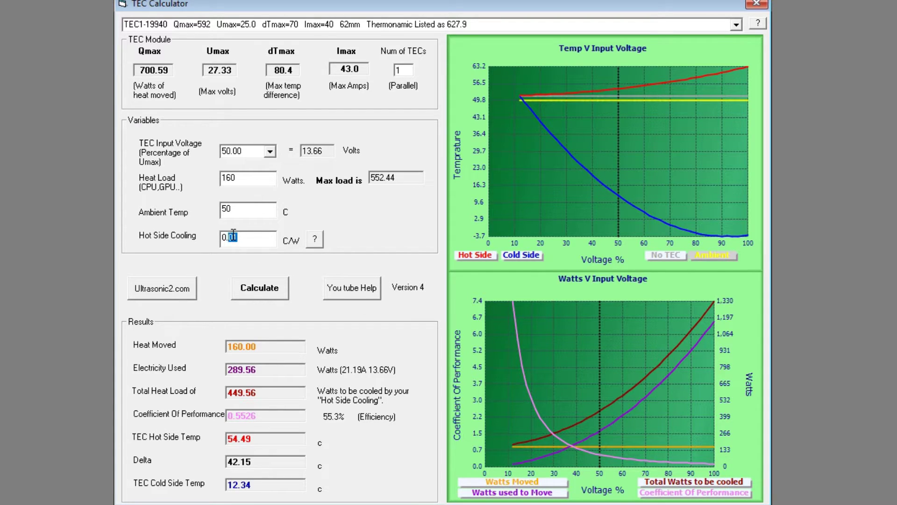
pyautogui.write('2')
pyautogui.click(253, 296)
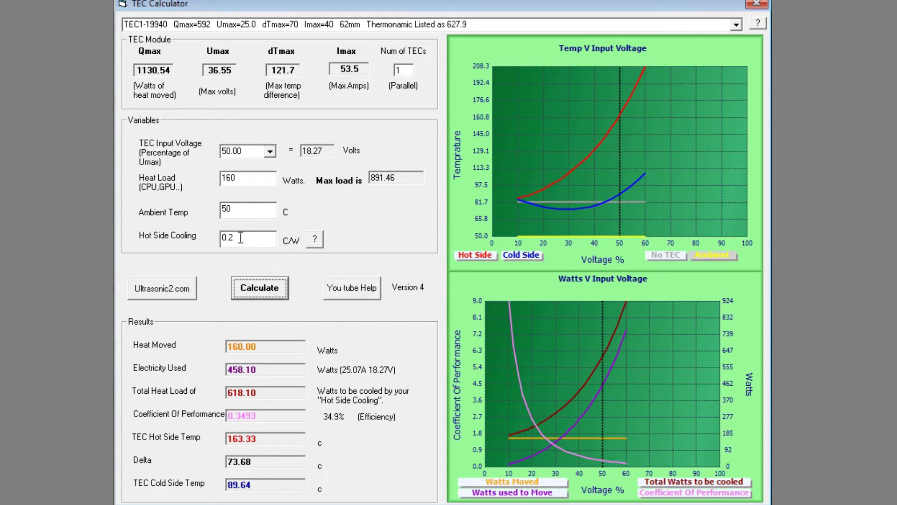
# Return hot-side cooling to 0.1 C/W and recalculate, giving a 100.27 C hot side
pyautogui.moveTo(238, 238); pyautogui.dragTo(231, 235)
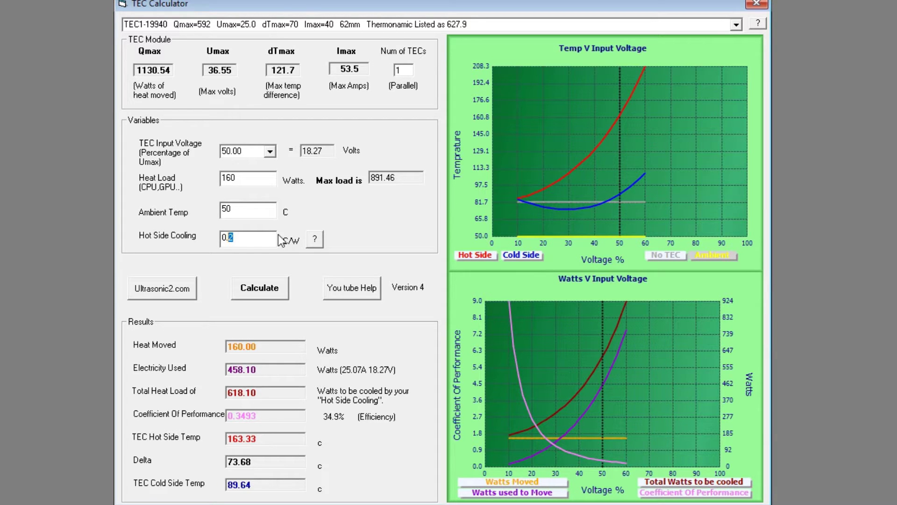
pyautogui.write('1')
pyautogui.click(258, 289)
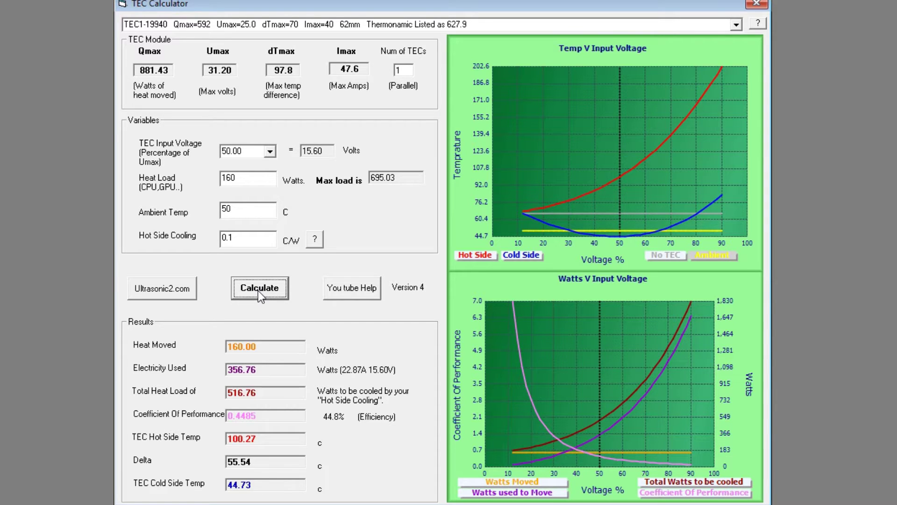
pyautogui.click(314, 239)
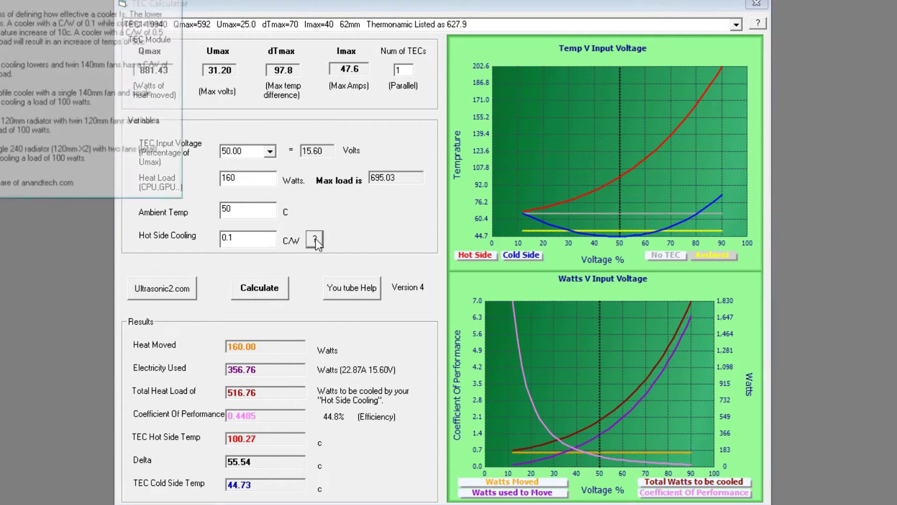
pyautogui.moveTo(47, 0); pyautogui.dragTo(407, 106)
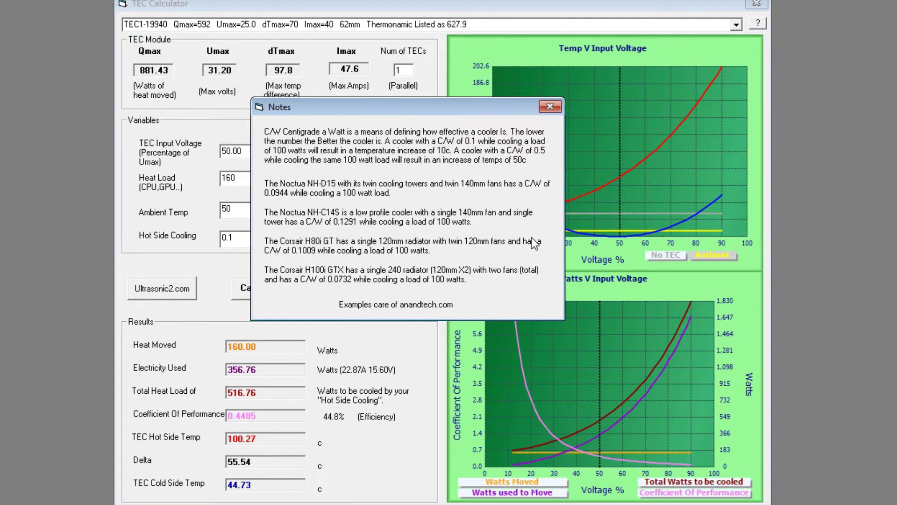
pyautogui.click(550, 107)
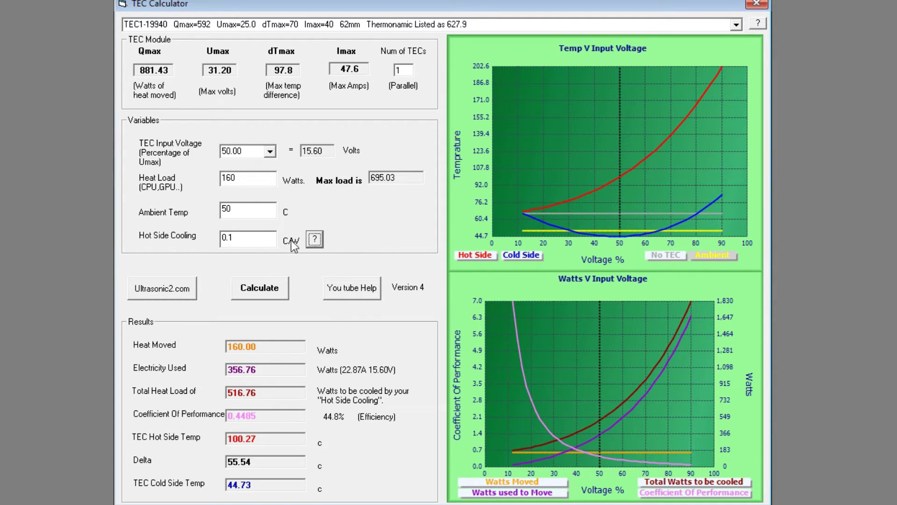
# Set hot-side cooling to 0.3 C/W and recalculate; hot side flags red at 201.00
pyautogui.click(236, 237)
pyautogui.press('BackSpace')
pyautogui.press('BackSpace')
pyautogui.write('.3')
pyautogui.click(267, 287)
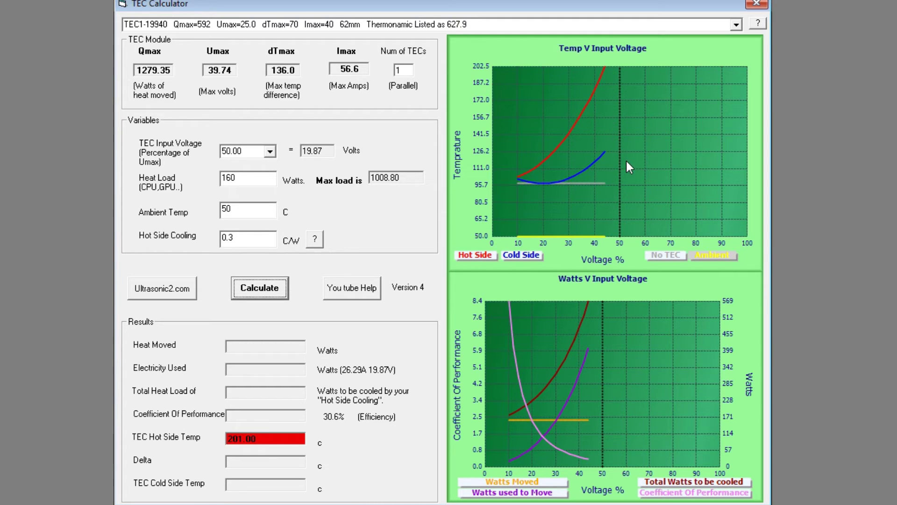
# Pick 20.00% (6.52 V) TEC input voltage and recalculate, giving a 117.02 C hot side
pyautogui.click(270, 151)
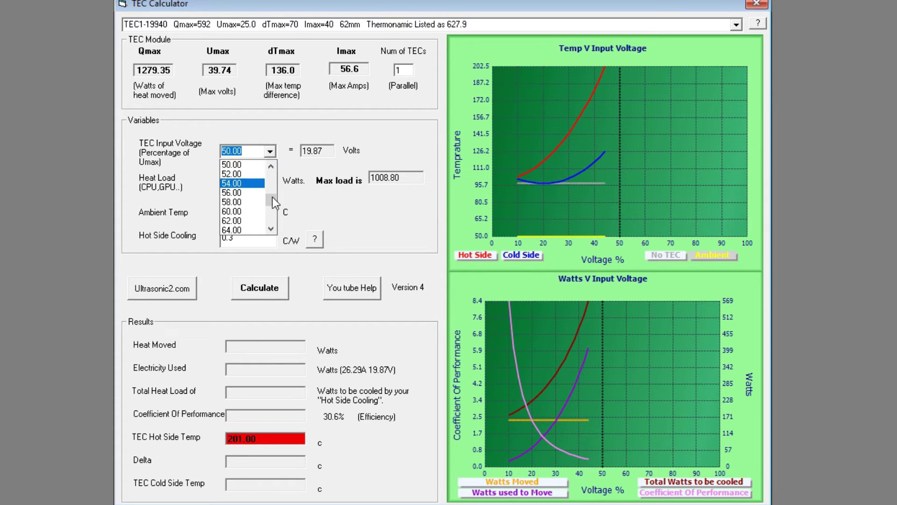
pyautogui.moveTo(273, 199); pyautogui.dragTo(270, 185)
pyautogui.scroll(-1, 266, 182)
pyautogui.click(243, 200)
pyautogui.click(263, 292)
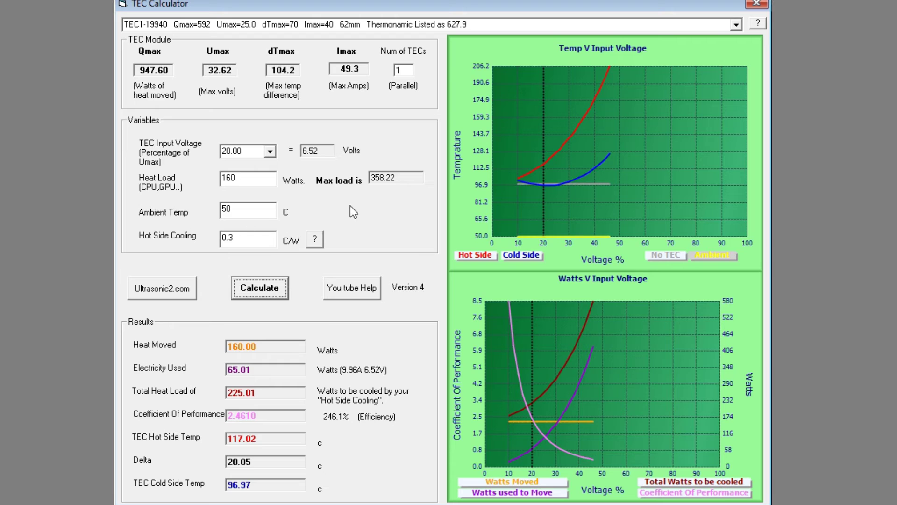
# Change hot-side cooling from 0.3 to 0.003 C/W and recalculate: hot side 50.63 C, cold 40.13 C
pyautogui.moveTo(234, 240); pyautogui.dragTo(229, 241)
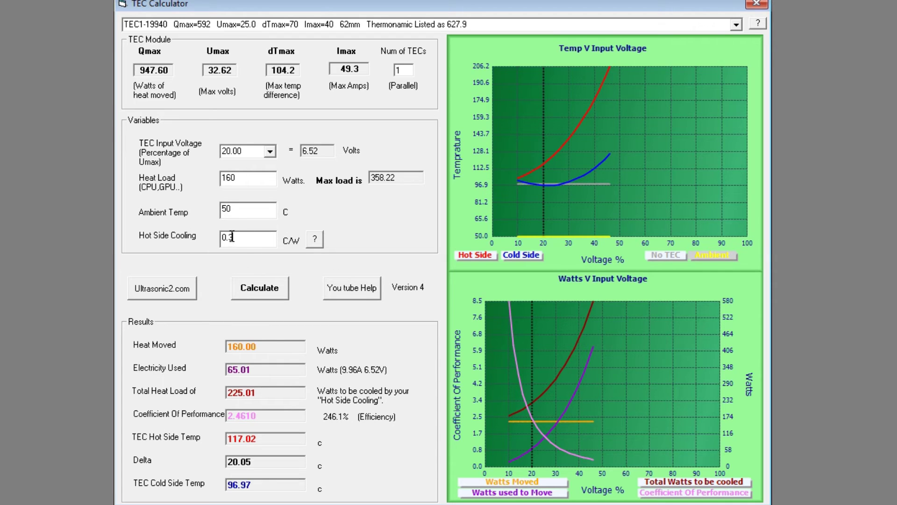
pyautogui.write('003')
pyautogui.click(265, 294)
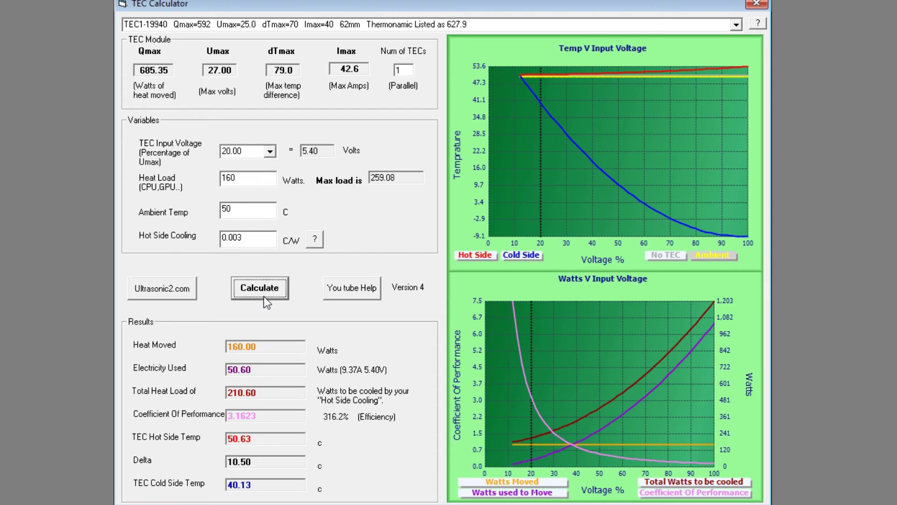